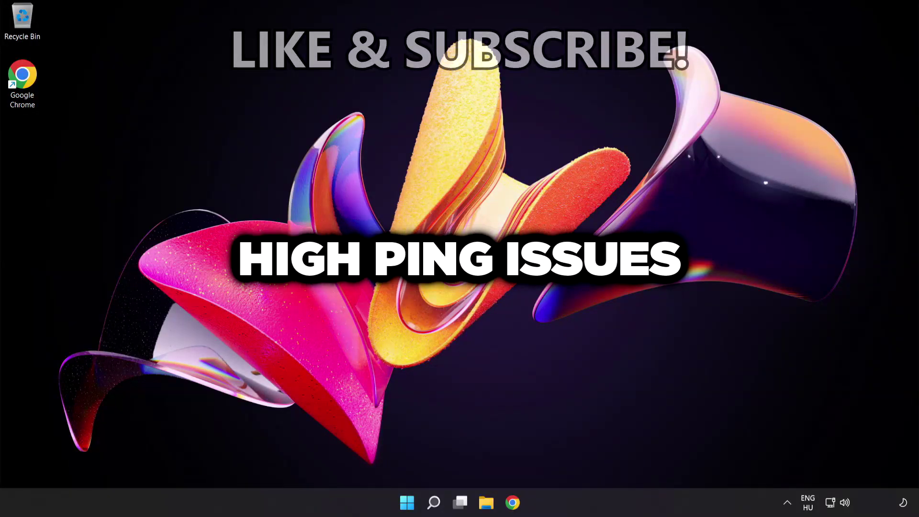
Step: Search Start for 'cmd' and show the Command Prompt result's Run as administrator option
click(434, 503)
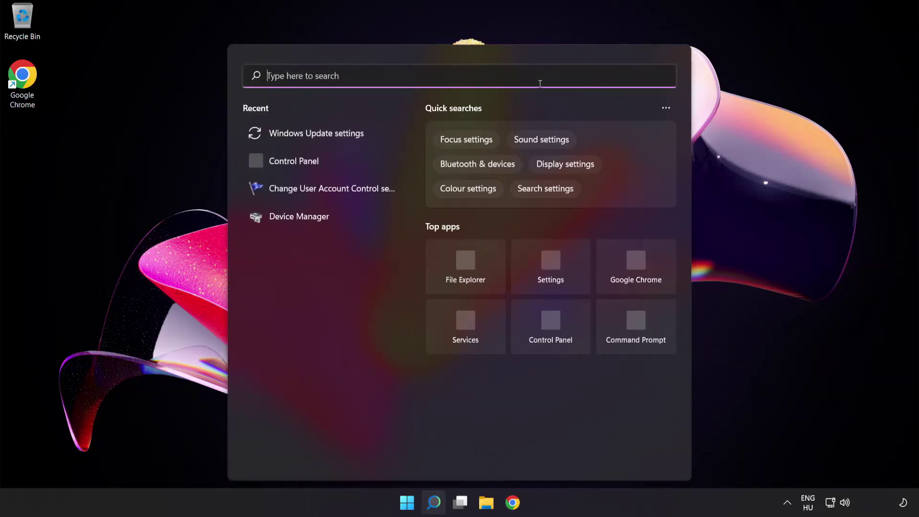
text(cmd)
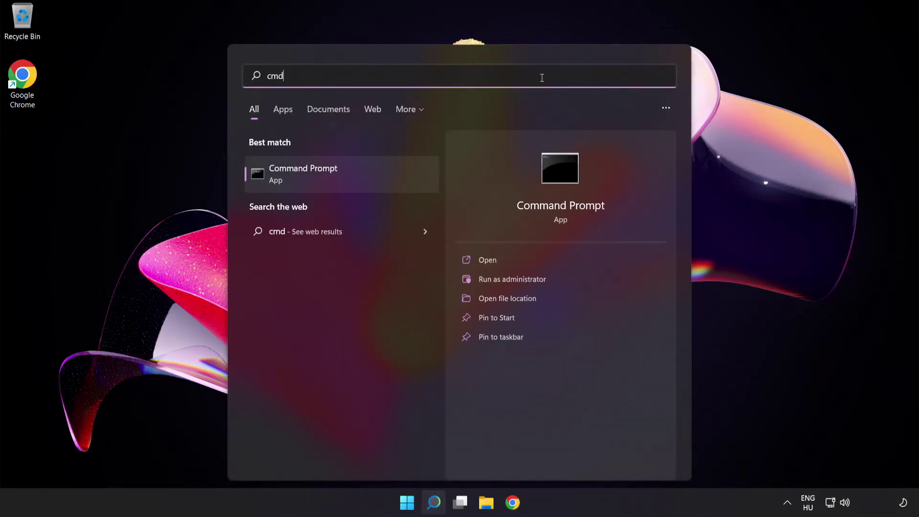
right_click(353, 178)
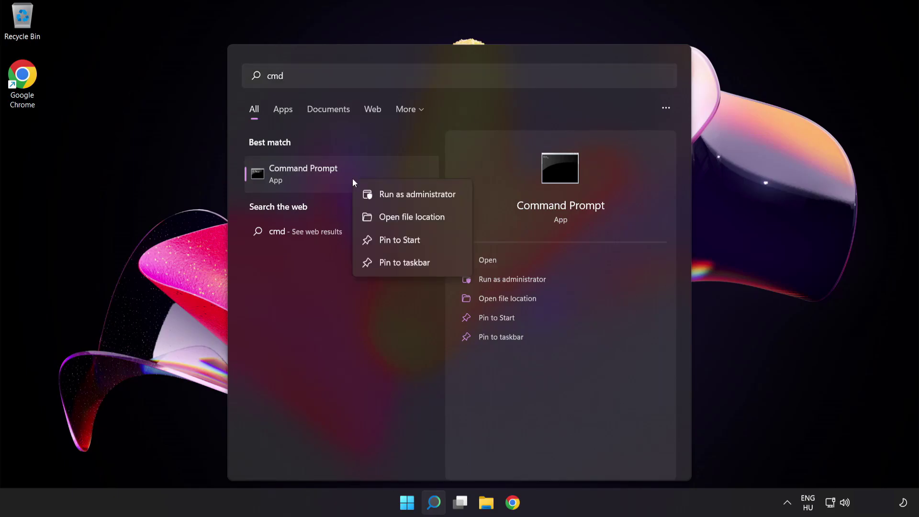
Step: Launch an elevated Command Prompt, centre it, and run ipconfig /flushdns
click(422, 197)
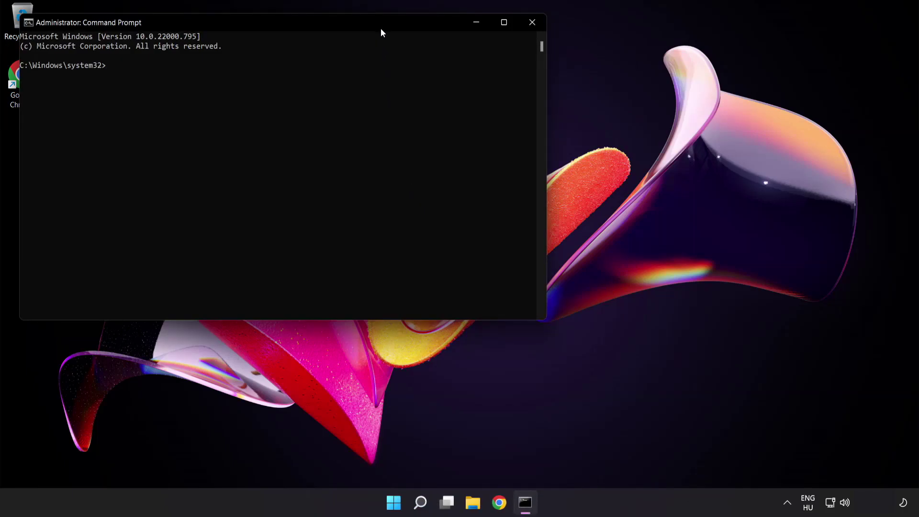
drag(380, 28, 547, 109)
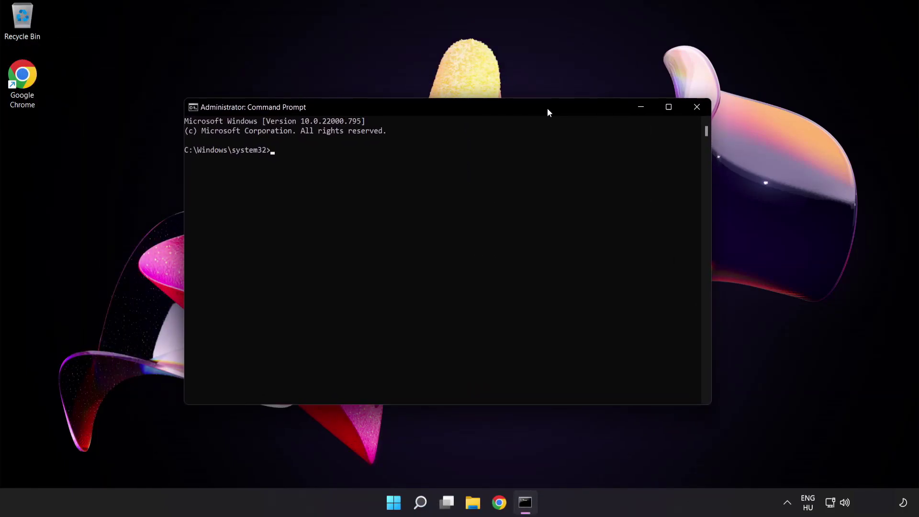
text(ipconfig)
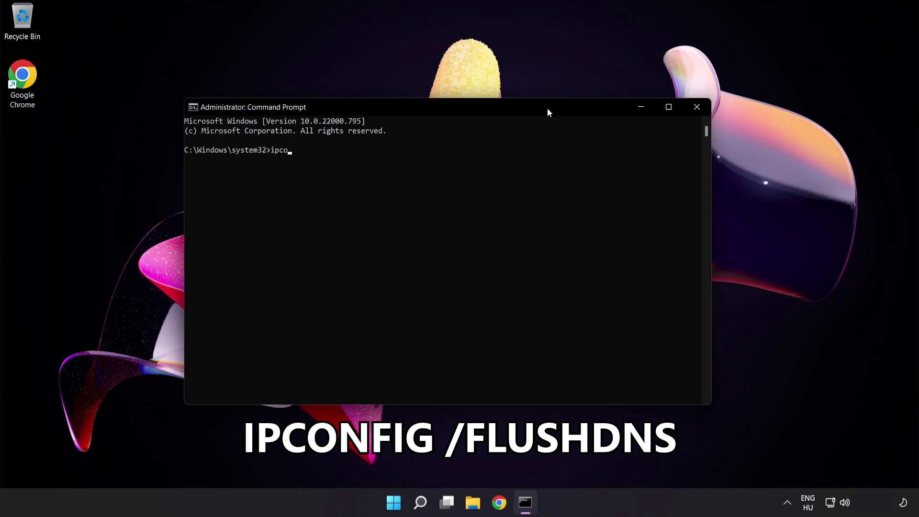
text( /flushd)
text(ns)
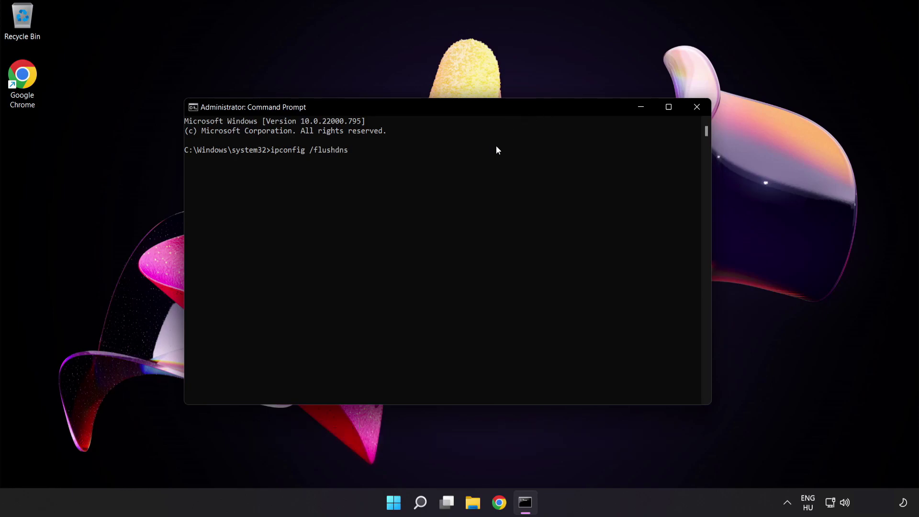
key(Return)
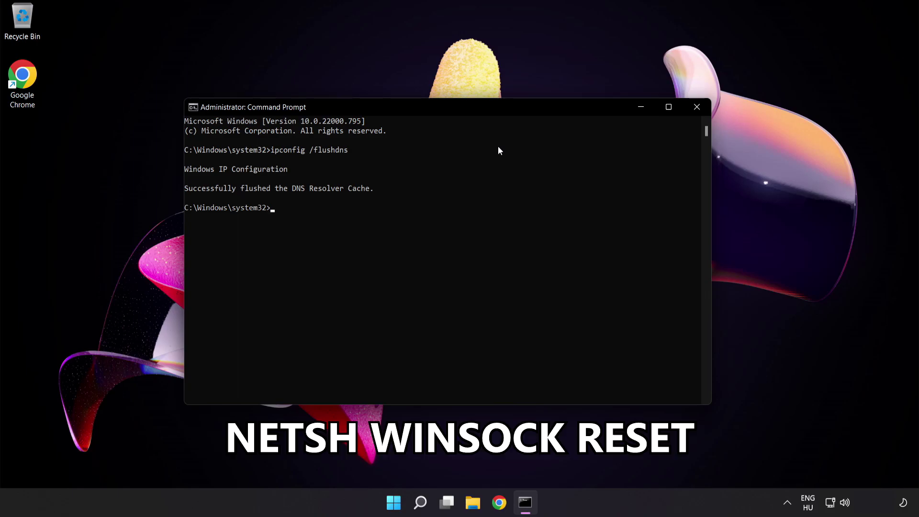
text(nets)
text(h wins)
text(ock reset)
Step: Run netsh winsock reset, then exit the Command Prompt window
key(Return)
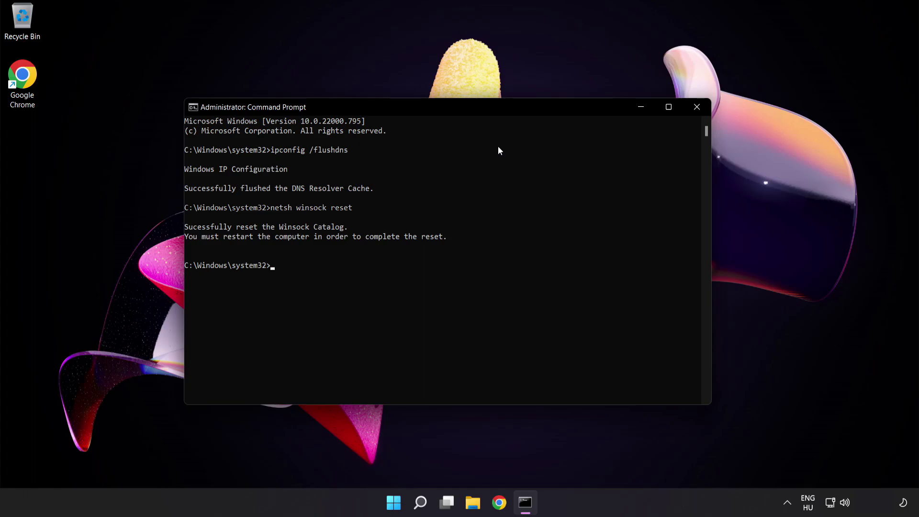
text(exit)
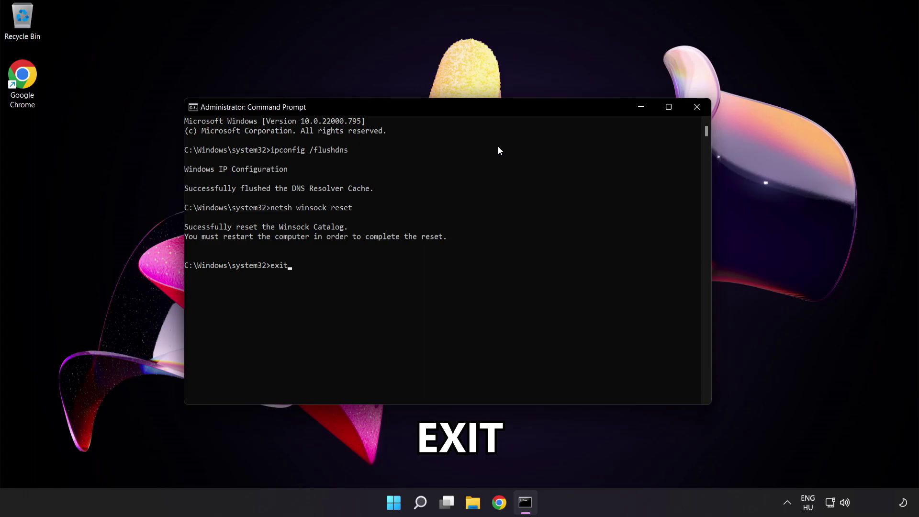
key(Return)
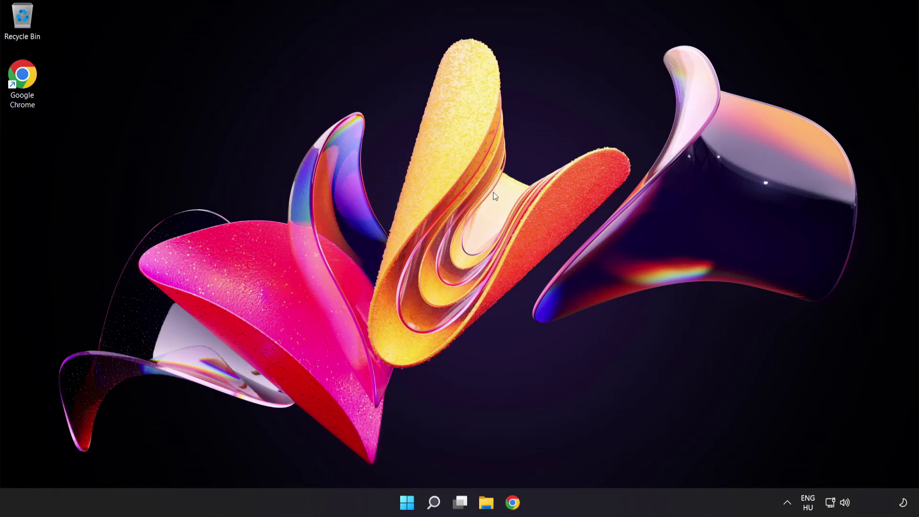
Step: Go from the network tray icon through Advanced network settings to More network adapter options
right_click(829, 502)
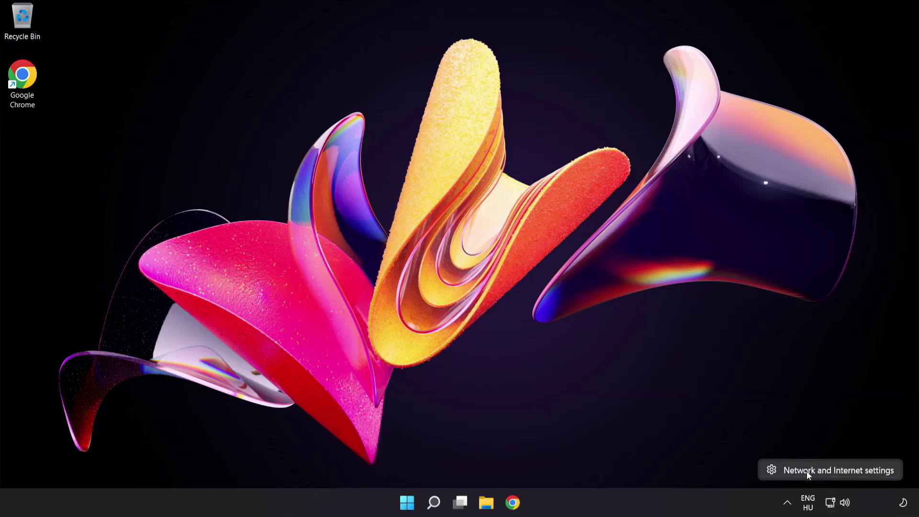
click(865, 470)
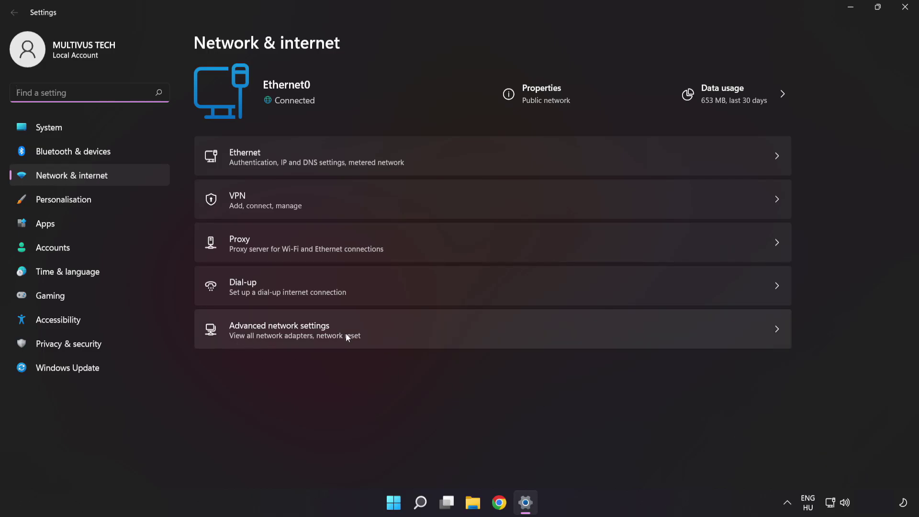
click(394, 333)
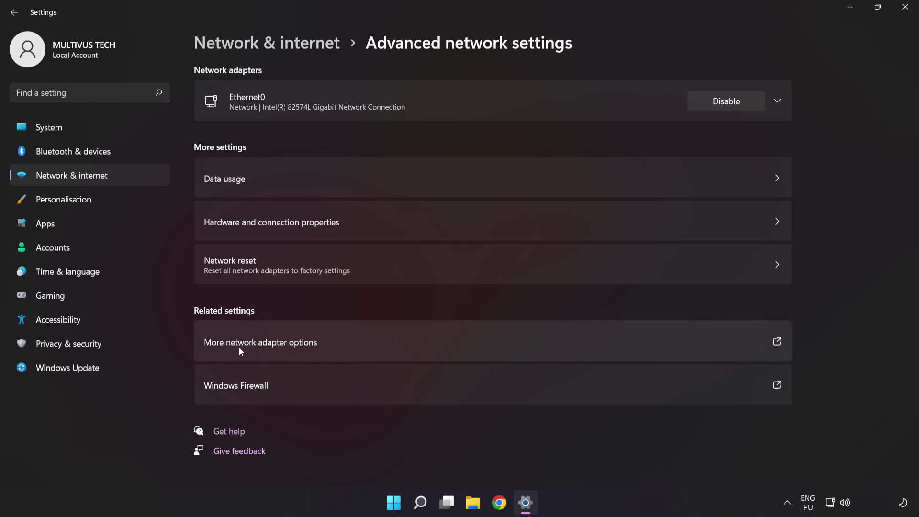
click(338, 344)
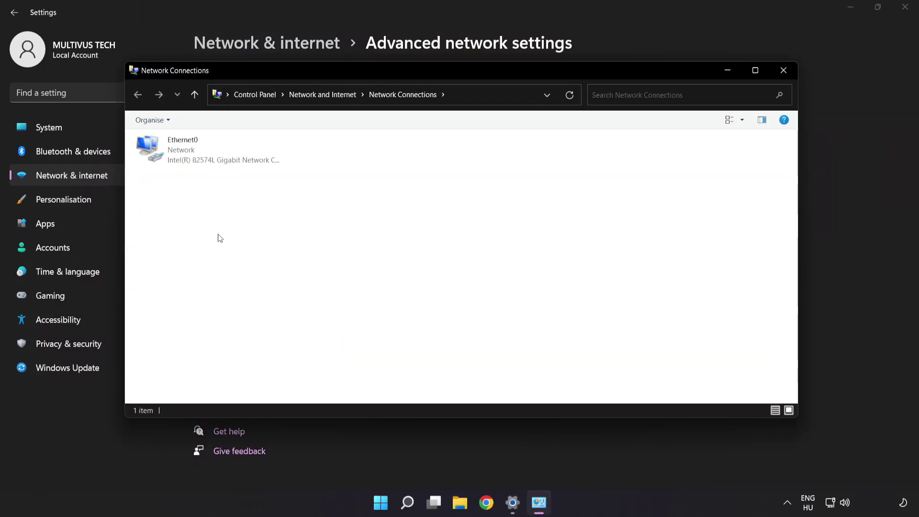
Step: Open Ethernet0 Properties and the Internet Protocol Version 4 (TCP/IPv4) Properties dialog
click(220, 154)
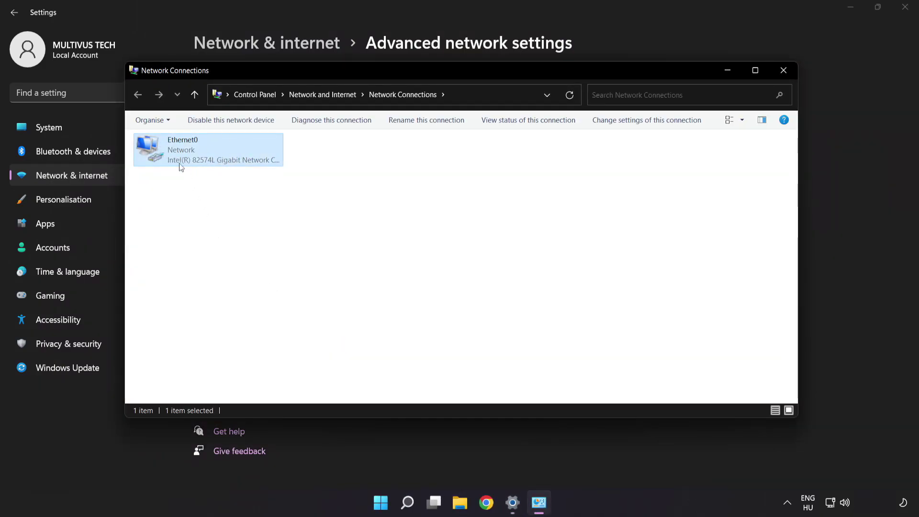
right_click(206, 153)
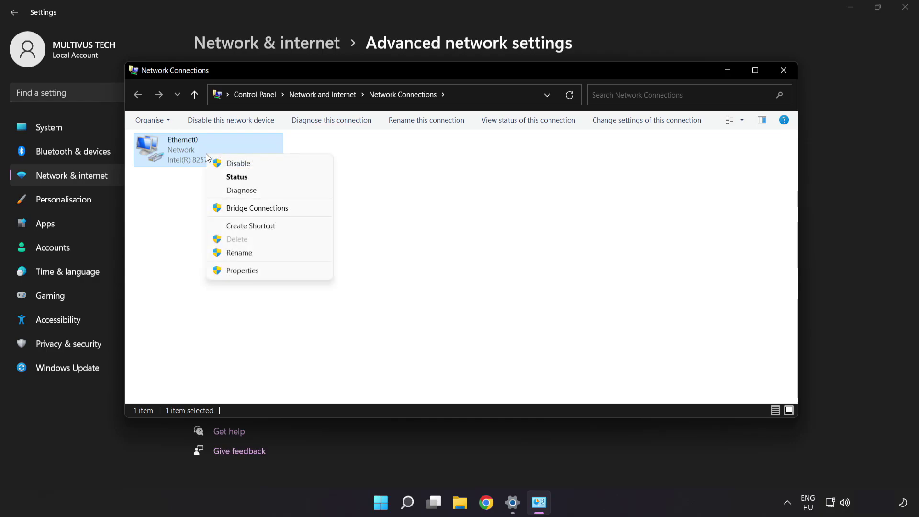
click(274, 273)
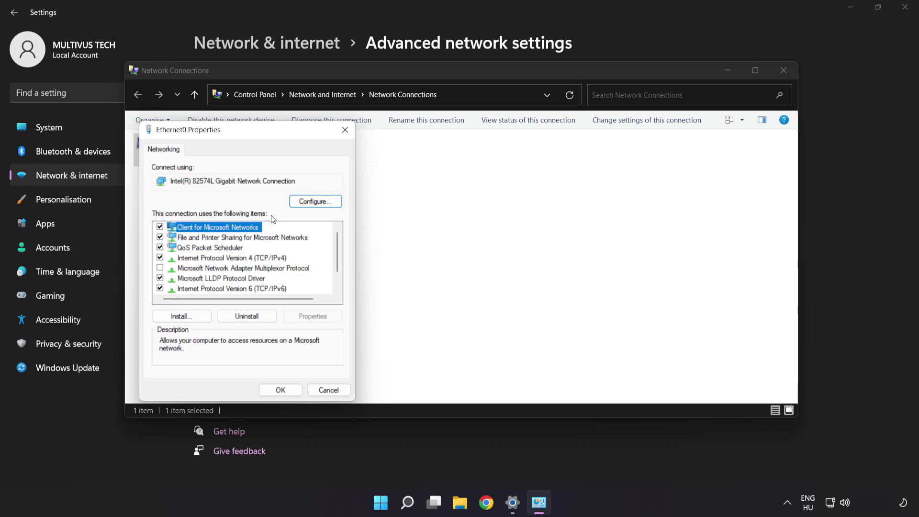
drag(242, 135, 437, 119)
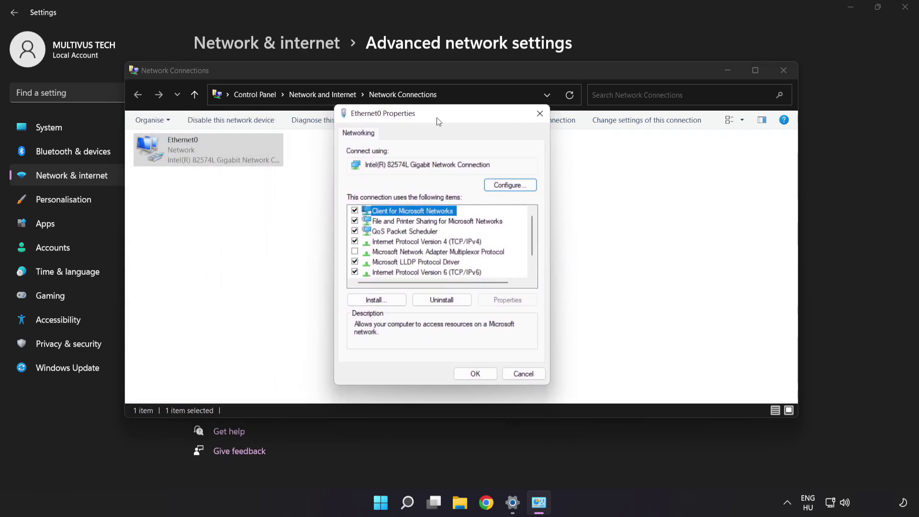
click(406, 241)
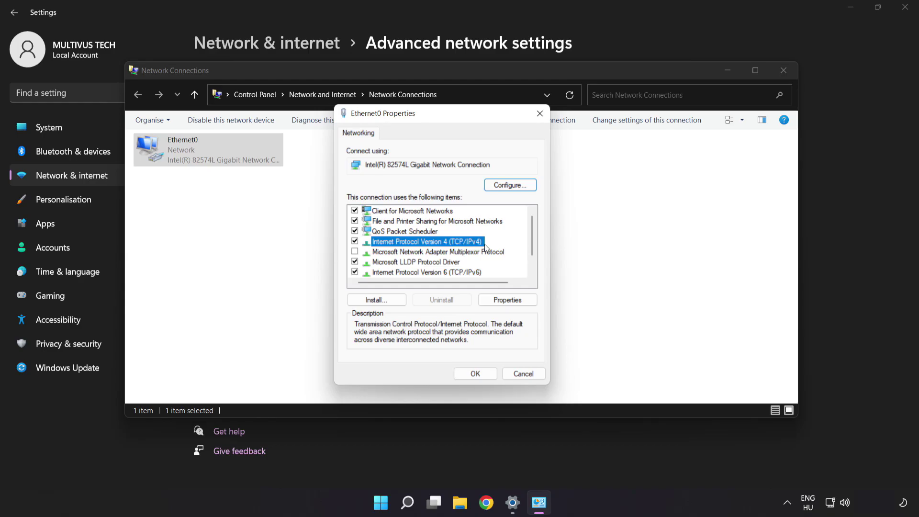
click(507, 299)
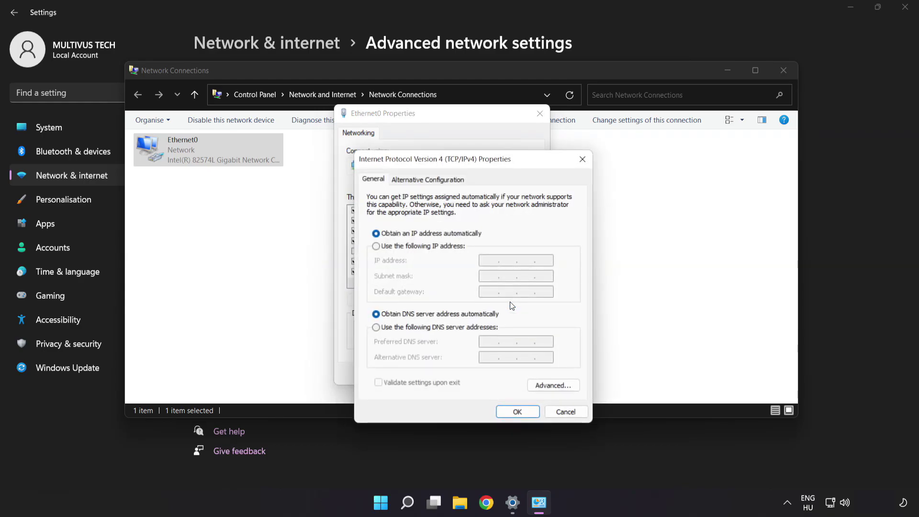
Step: Set Ethernet0's preferred DNS to 8.8.8.8 and alternate DNS to 8.8.4.4, and save
drag(483, 159, 451, 125)
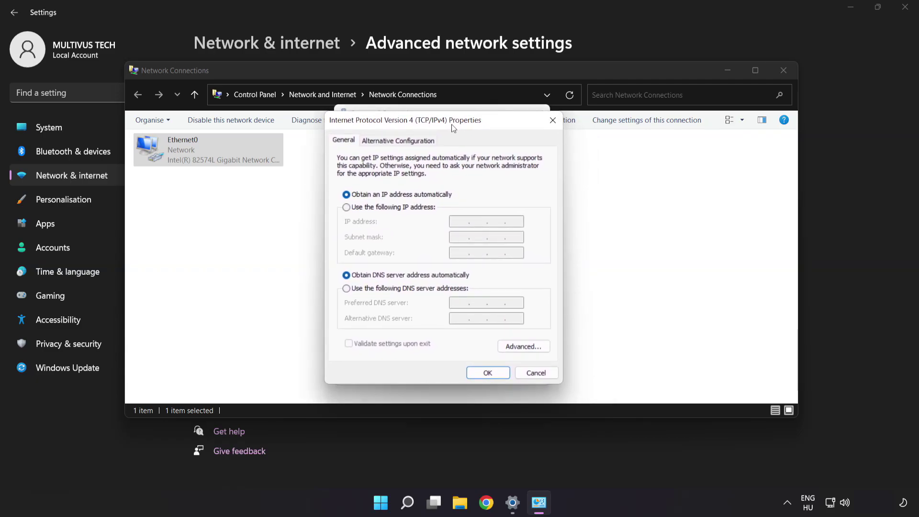
click(377, 291)
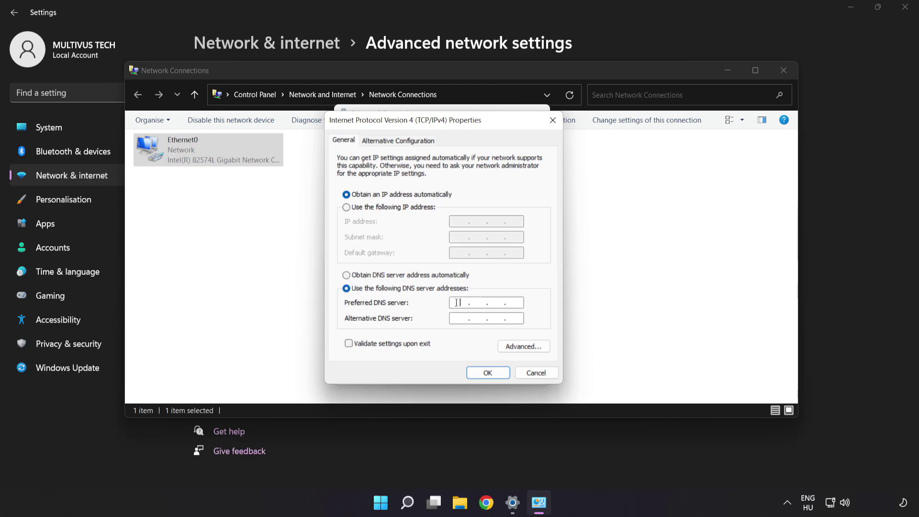
text(8)
text(.8)
text(8.8)
text(8)
text(8.4)
text(4.4)
click(489, 377)
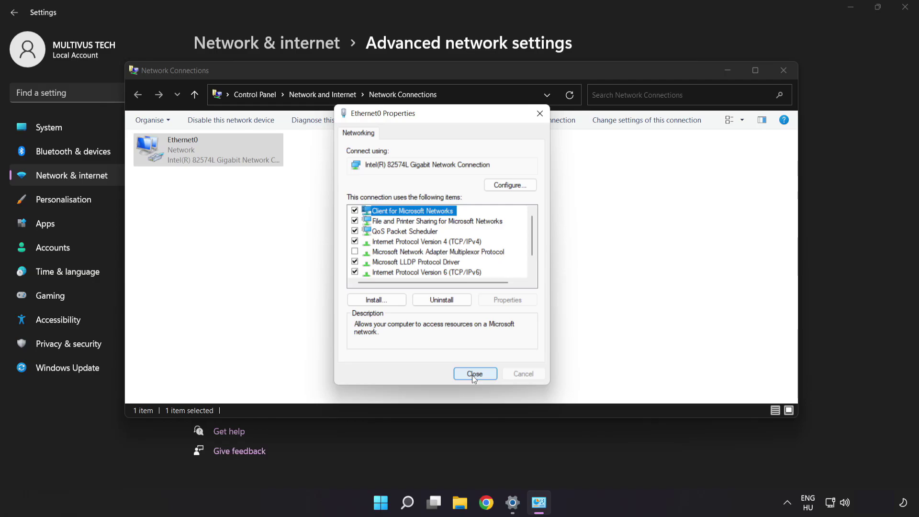
Step: Close the Ethernet0 properties, Network Connections and Settings windows
click(474, 375)
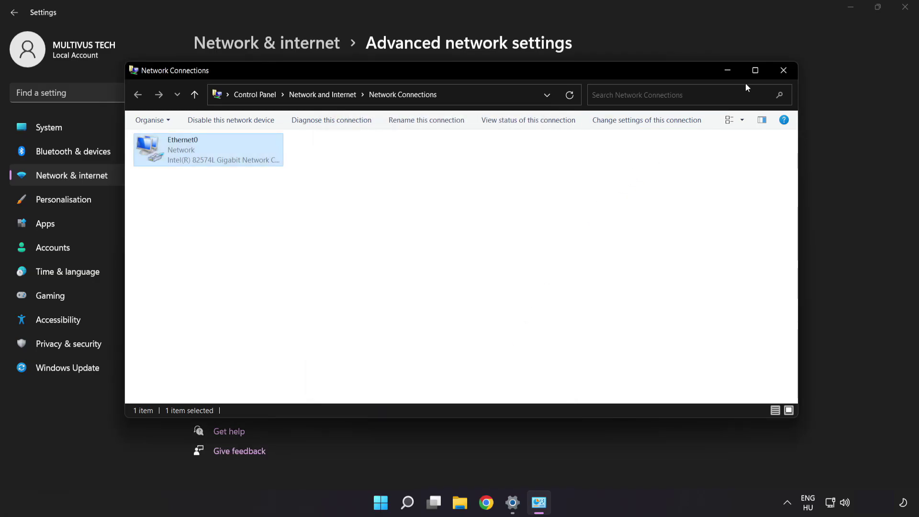
click(783, 73)
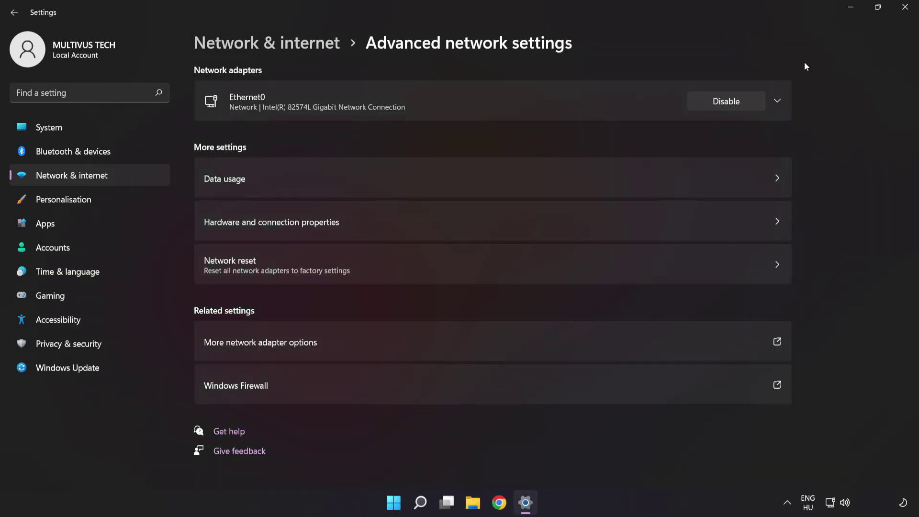
click(904, 8)
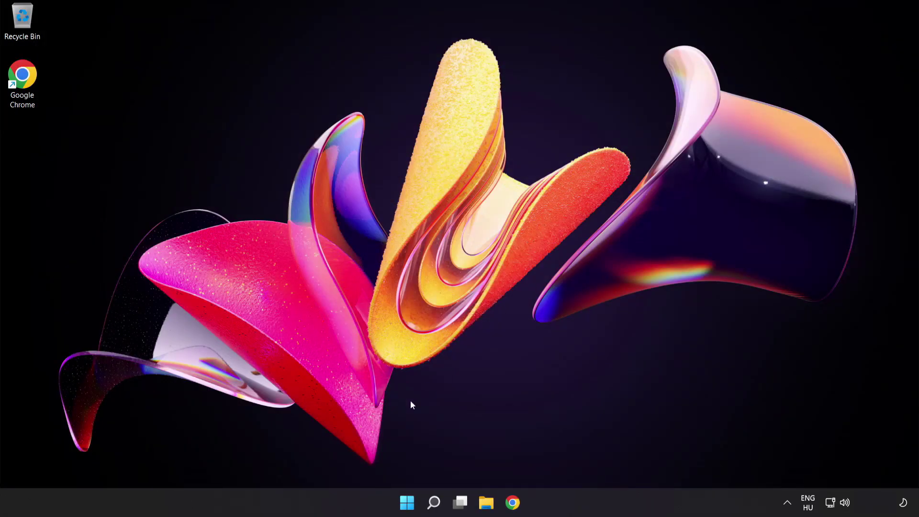
Step: Show the Start menu's power options: Sleep, Shut down and Restart
click(405, 502)
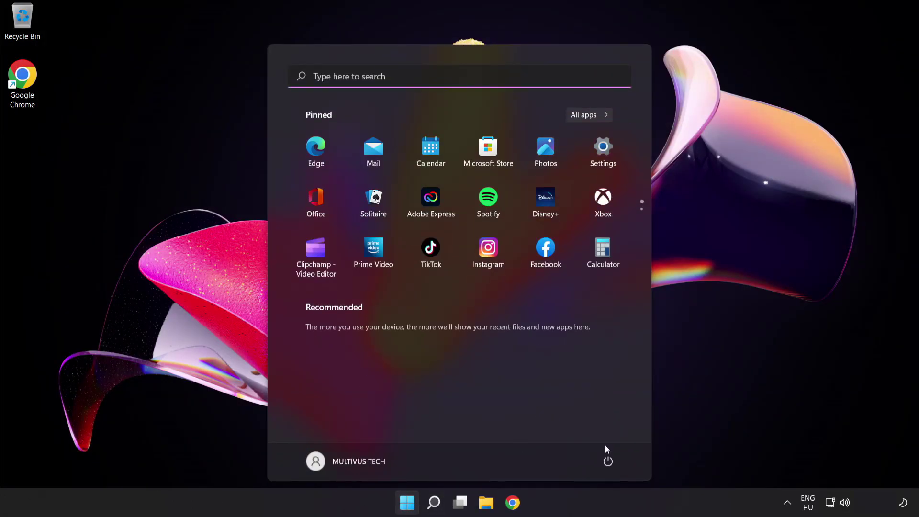
click(608, 462)
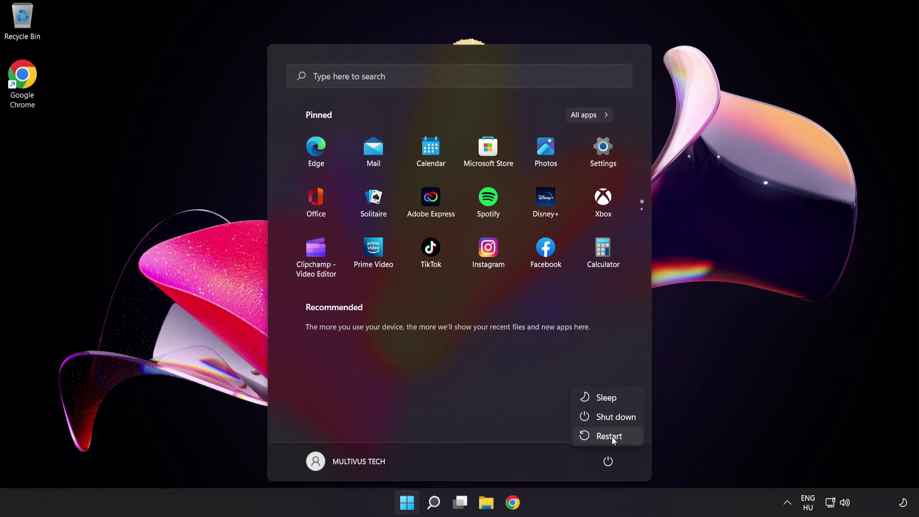